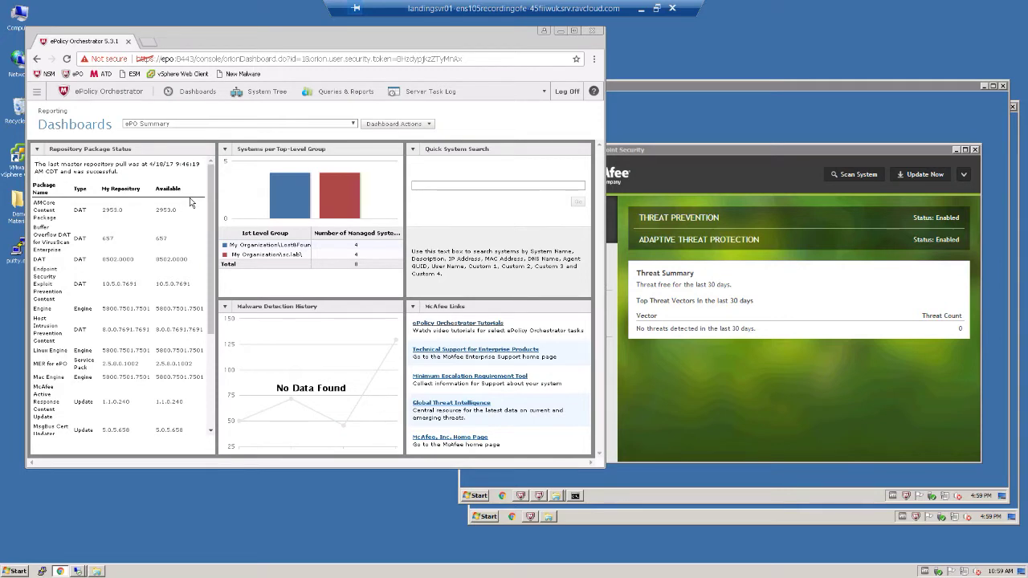
Step: Switch to the winclt-ep02 remote desktop and bring up its C:\malware folder
click(744, 84)
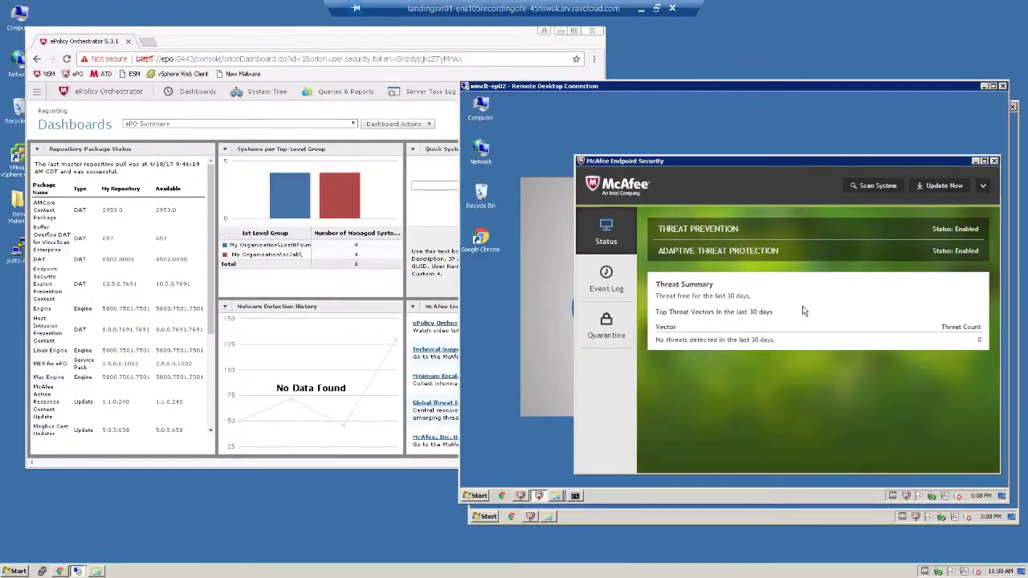
click(555, 496)
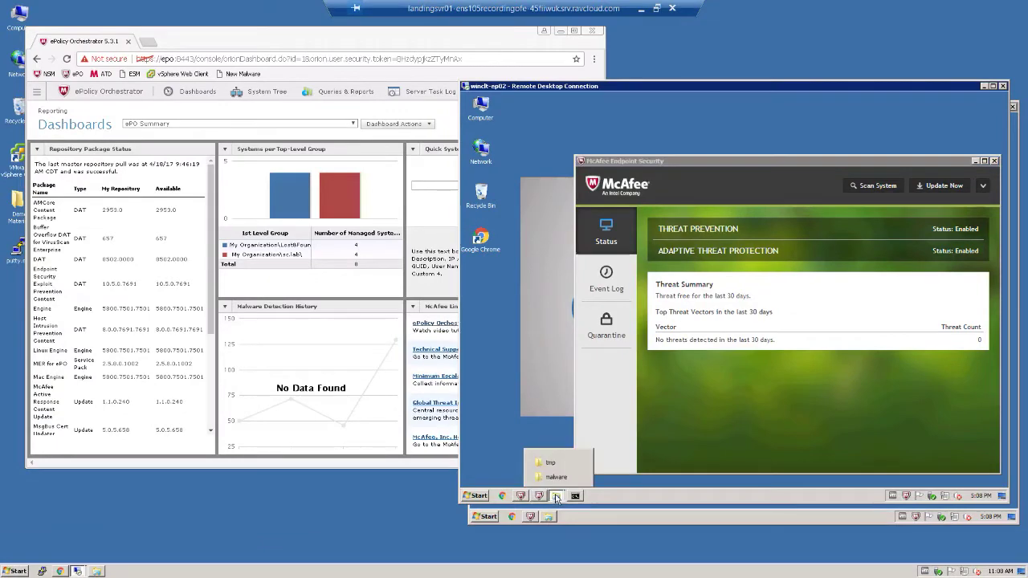
click(556, 477)
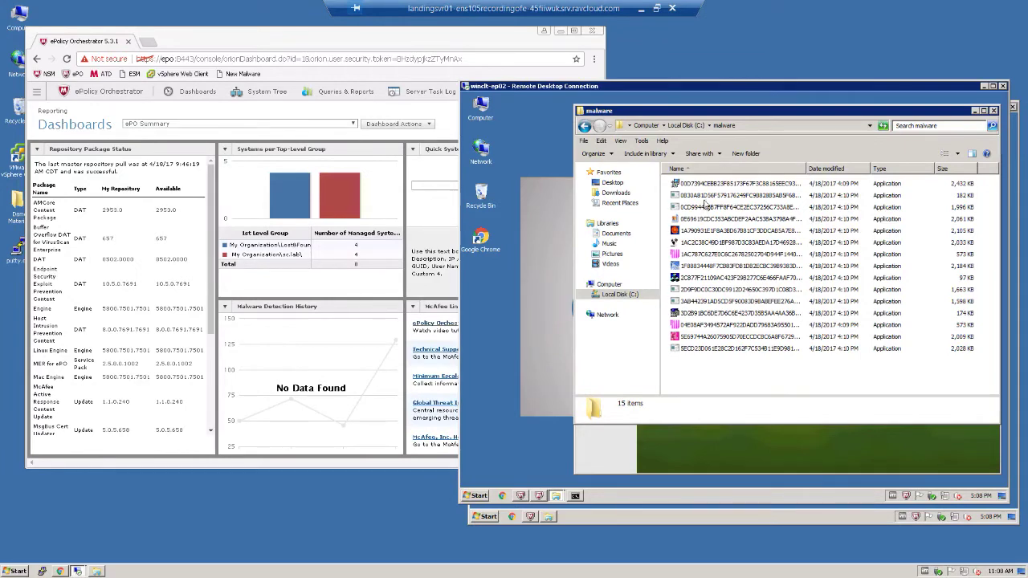
Step: Select all the application files in the malware folder and scan them for threats
click(710, 185)
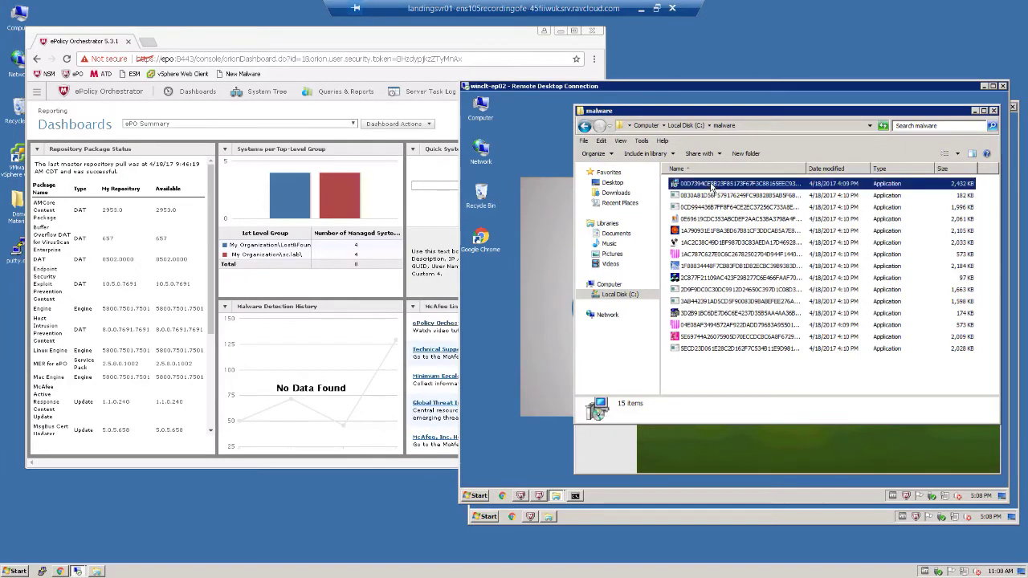
shift+click(701, 350)
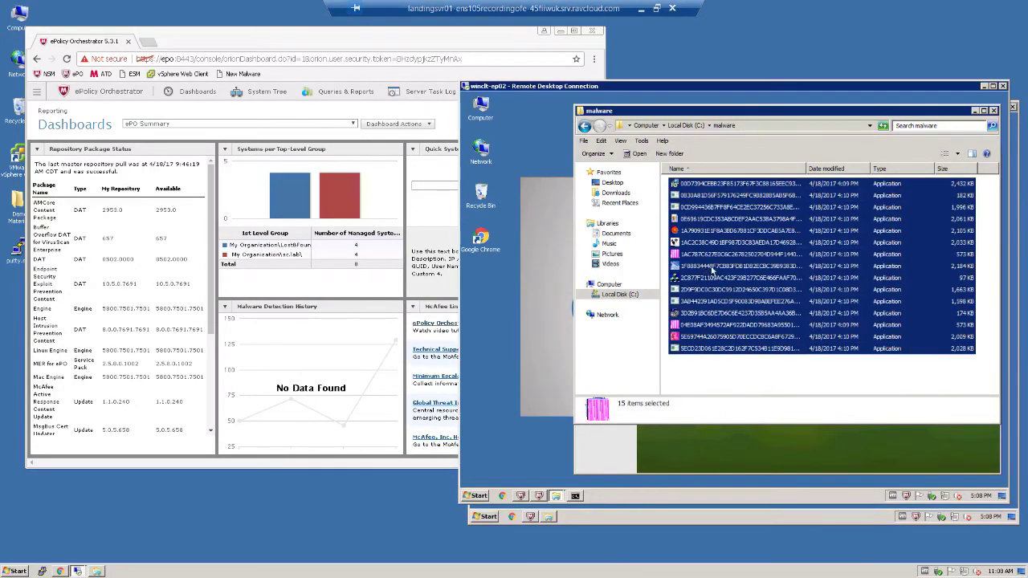
right_click(714, 269)
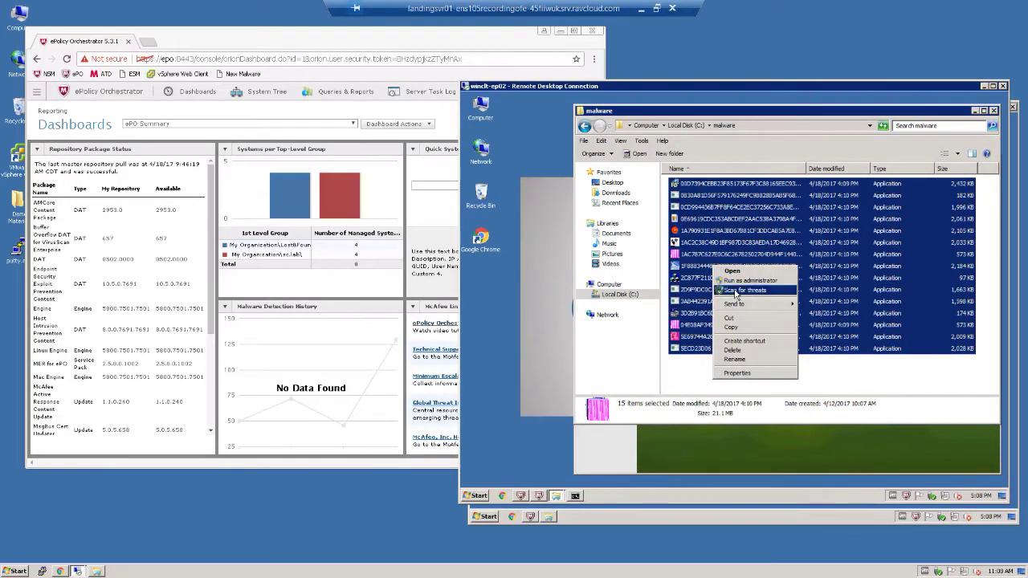
click(735, 292)
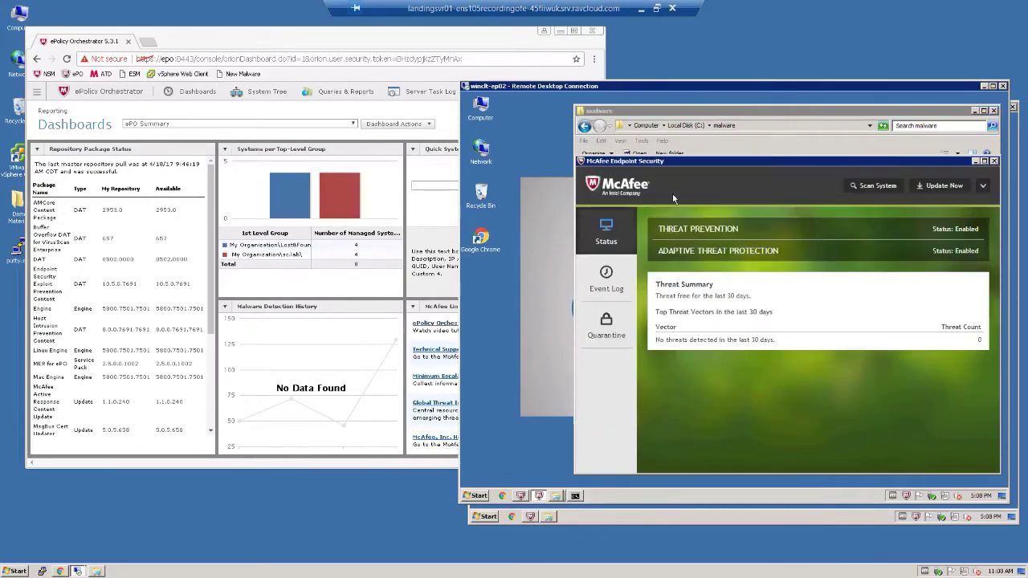
Step: Show the Event Log in McAfee Endpoint Security and minimize the Scan for threats window covering it
click(607, 283)
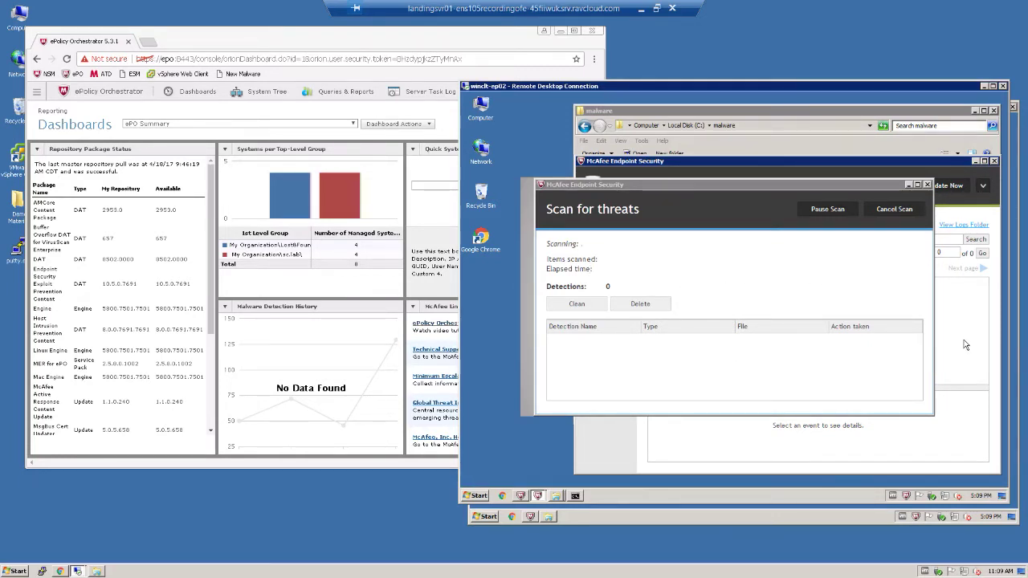
drag(785, 187, 721, 232)
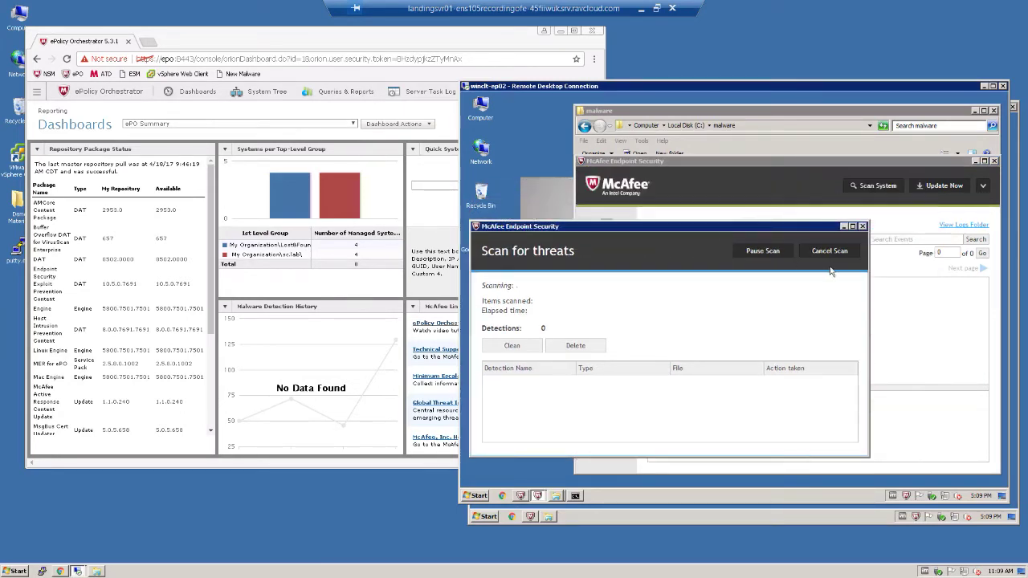
click(799, 162)
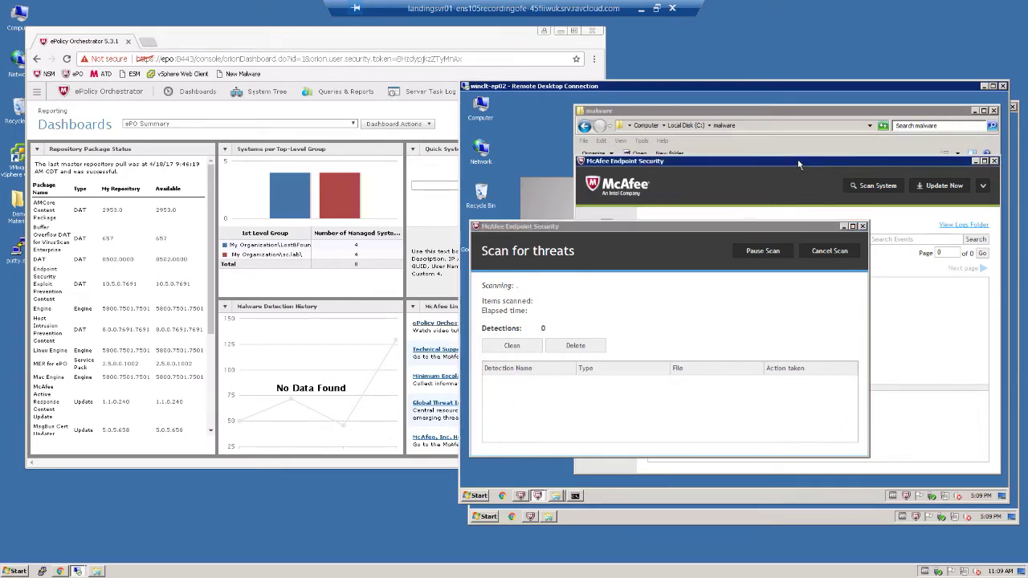
click(845, 227)
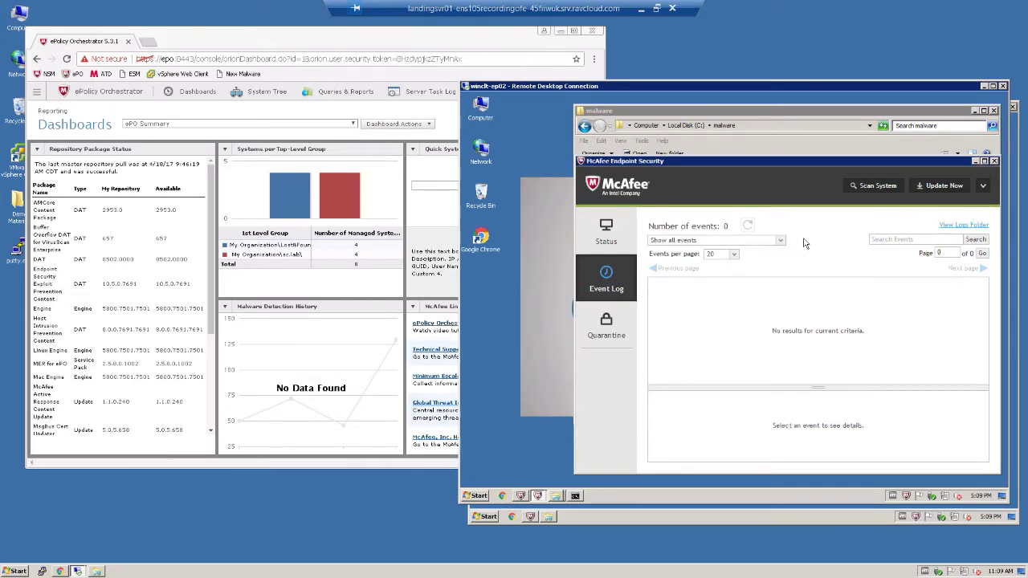
Step: Refresh the Event Log repeatedly to follow the on-demand scan's detections
click(749, 227)
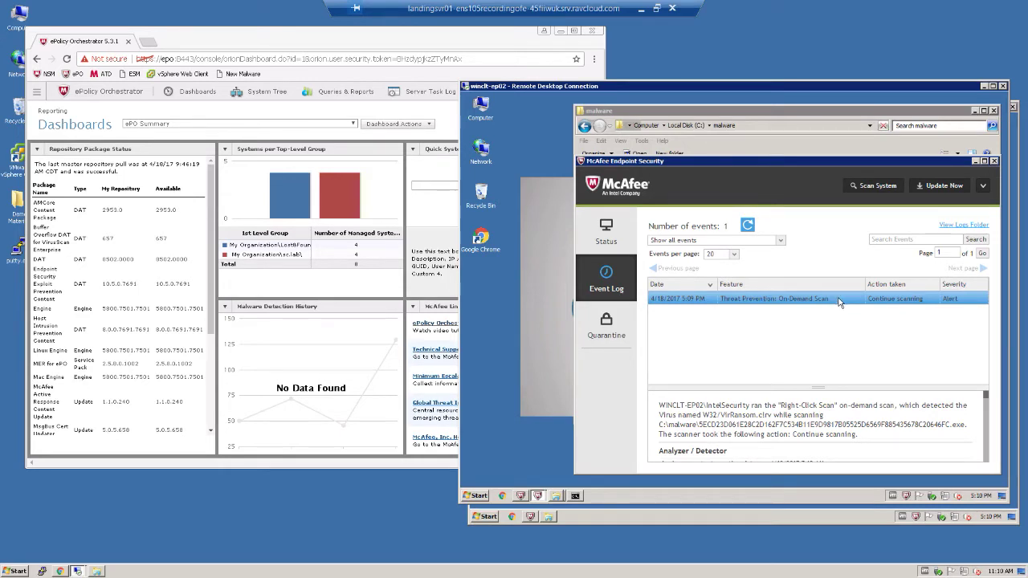
click(748, 228)
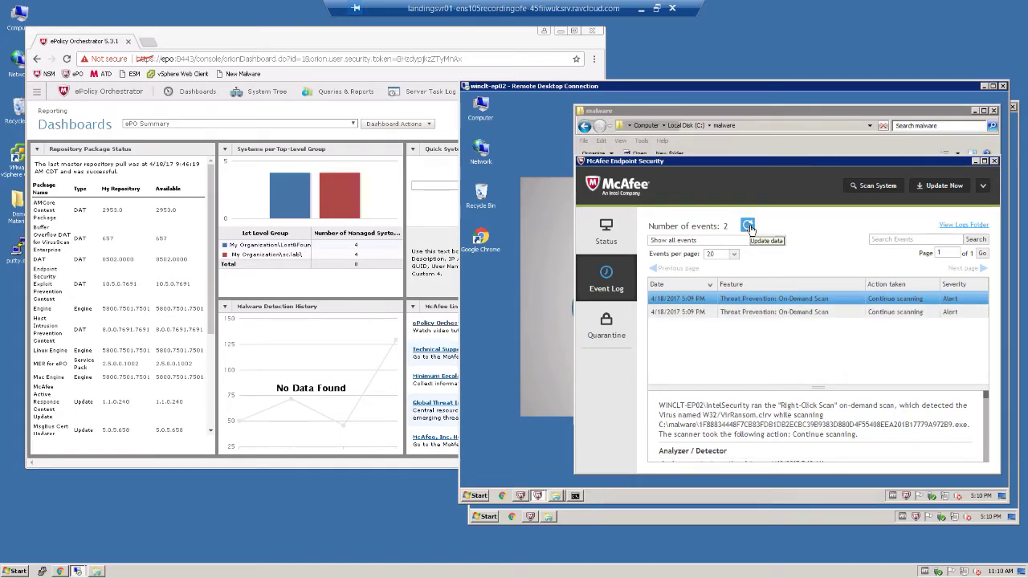
click(748, 227)
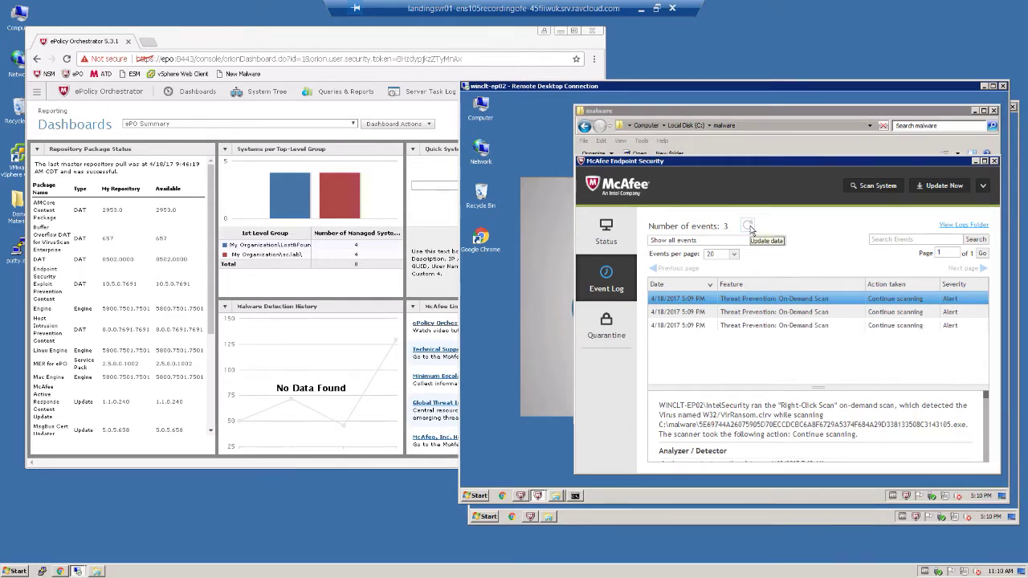
click(748, 227)
click(748, 227)
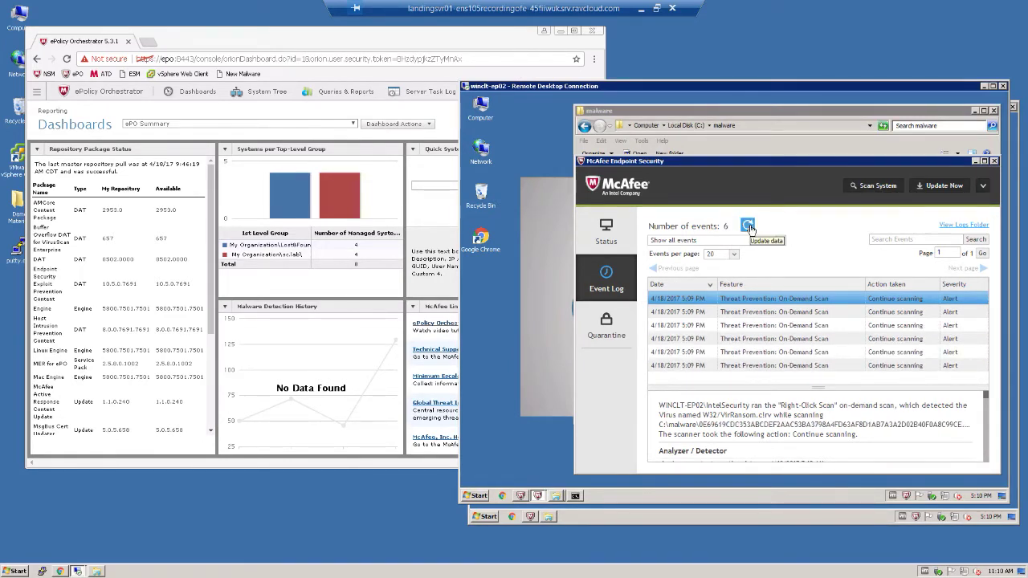
click(748, 227)
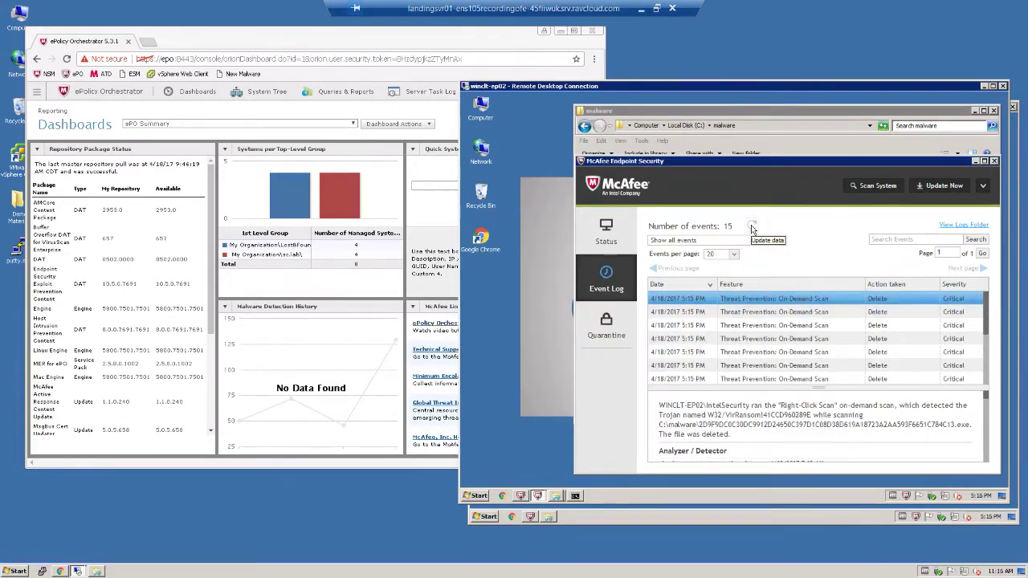
Step: Restore the minimized Scan for threats window to review the scan results and detections
click(538, 496)
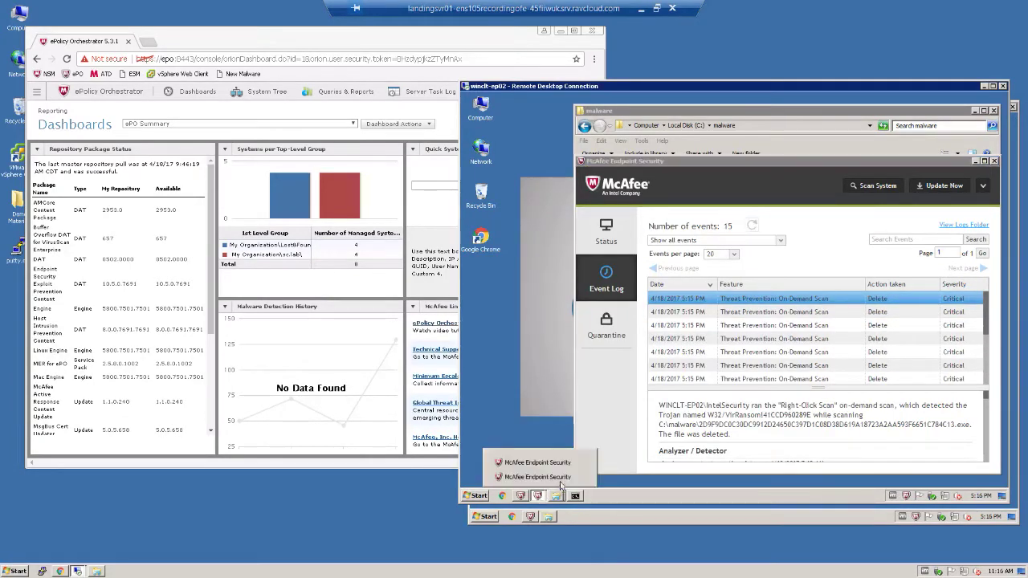
click(560, 478)
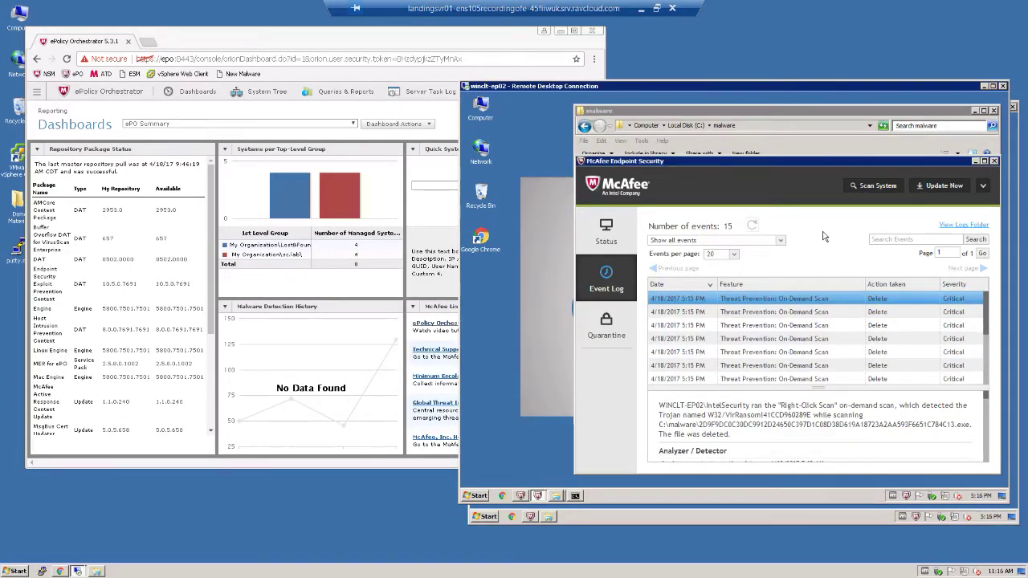
click(539, 495)
click(540, 478)
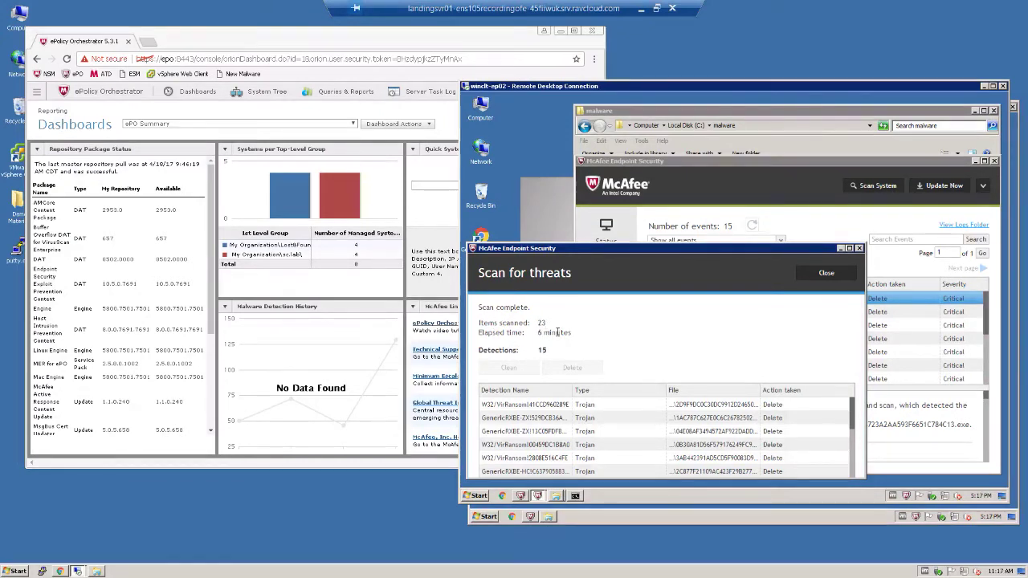
Step: Check the files remaining in the malware folder with the scan window minimized, and review the scan entries in the Event Log
click(560, 496)
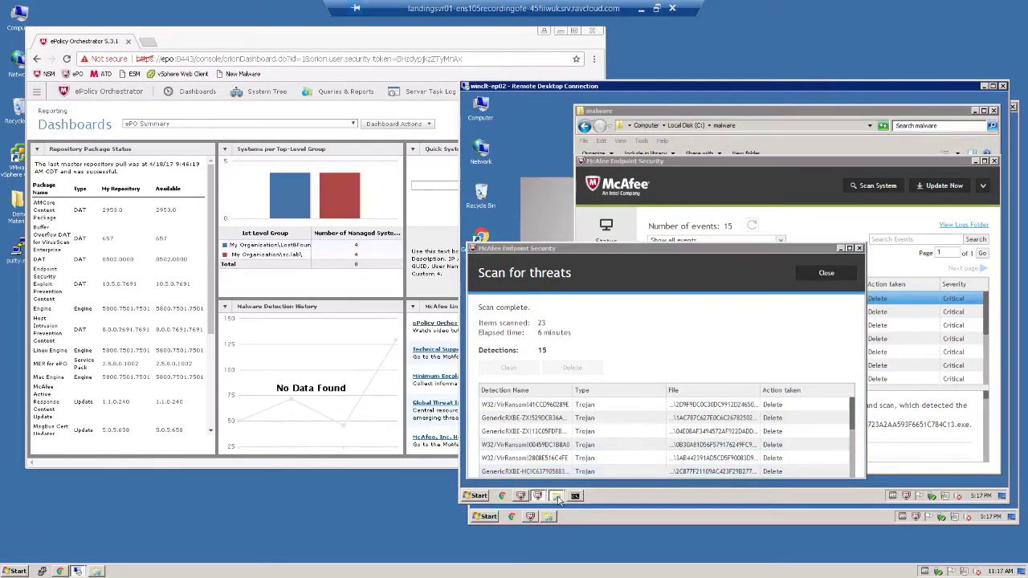
click(557, 477)
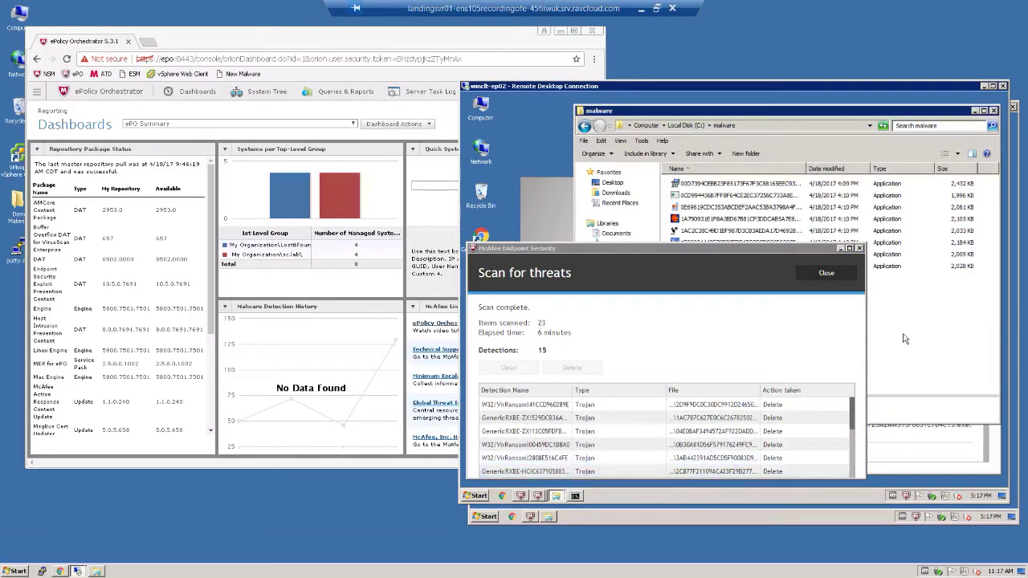
click(841, 250)
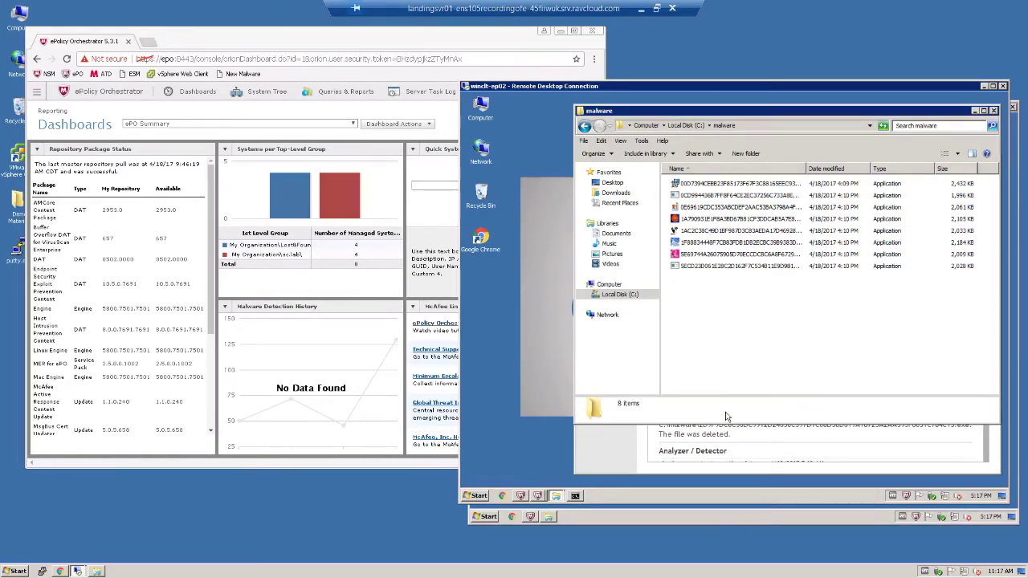
click(650, 473)
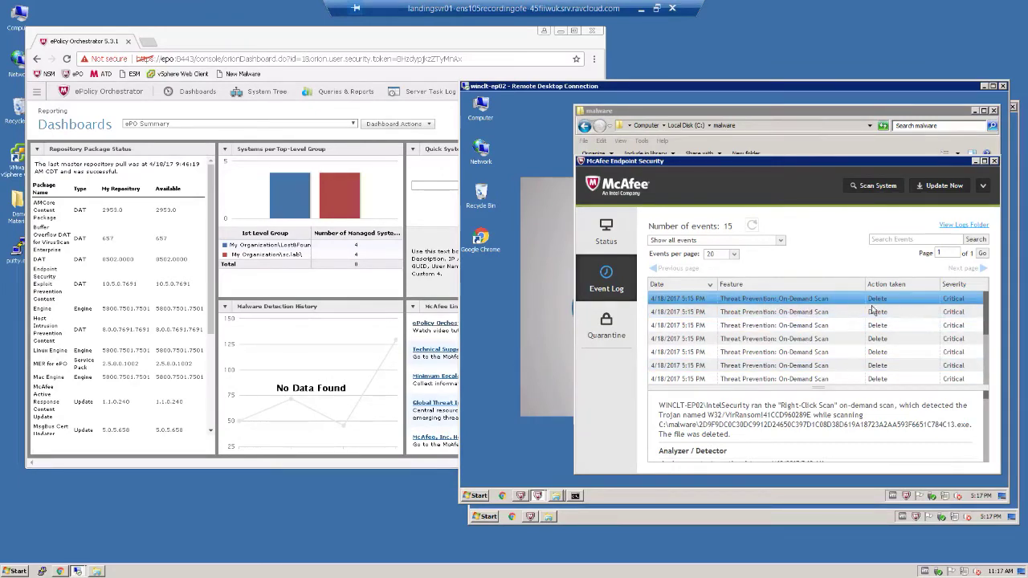
mouse_move(987, 331)
mouse_down()
mouse_move(987, 379)
mouse_move(989, 314)
mouse_up()
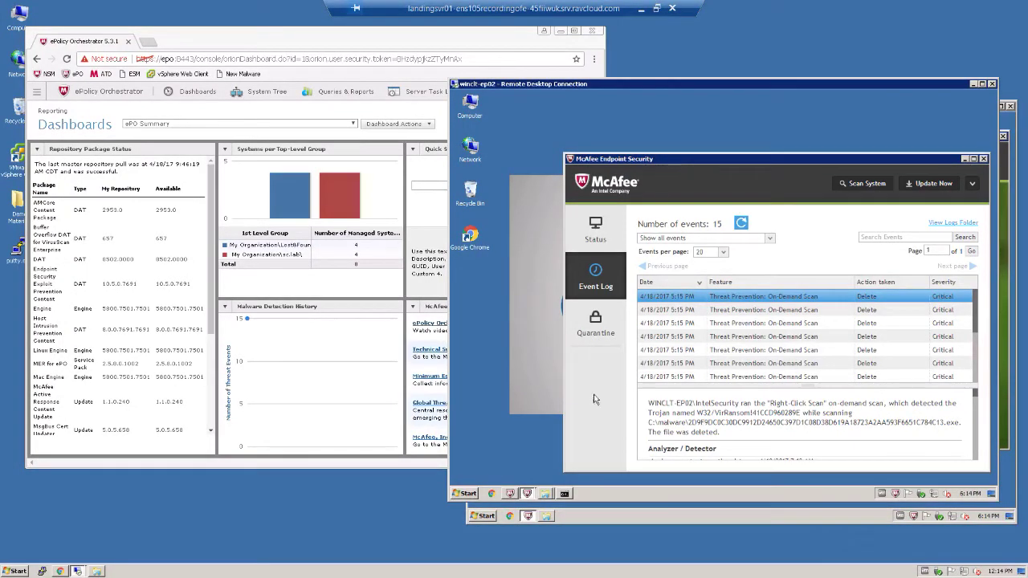
Step: Run "for /f %i in ('dir /b *.exe') do start %i & timeout /t 15 /nobreak" at the c:\malware prompt and dismiss the application error
click(565, 494)
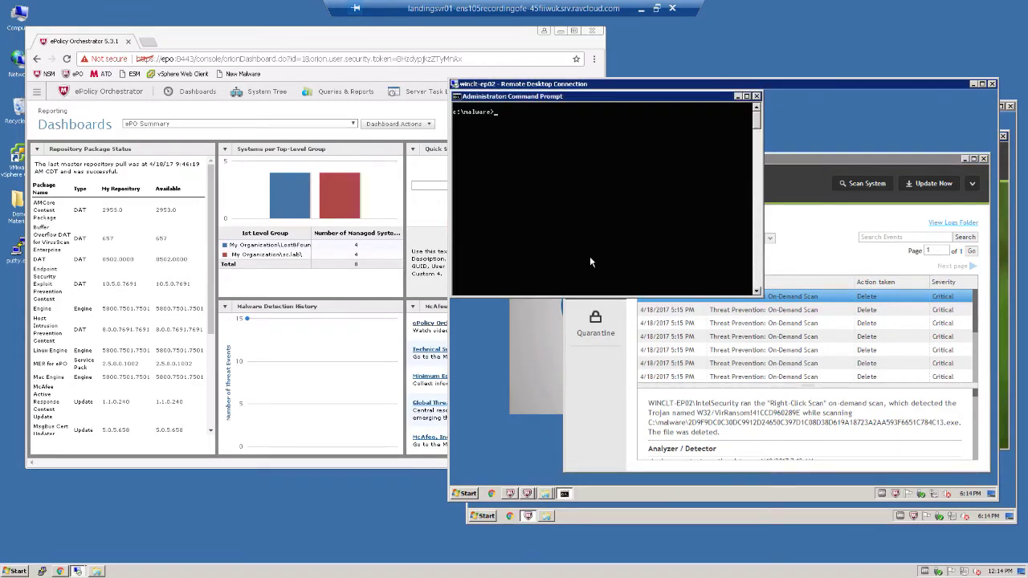
right_click(607, 115)
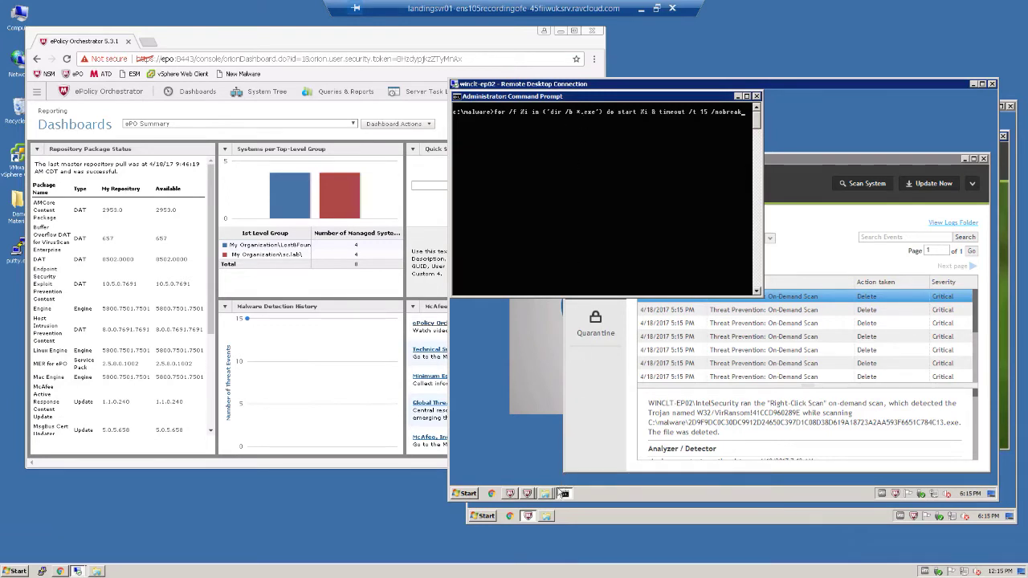
click(549, 474)
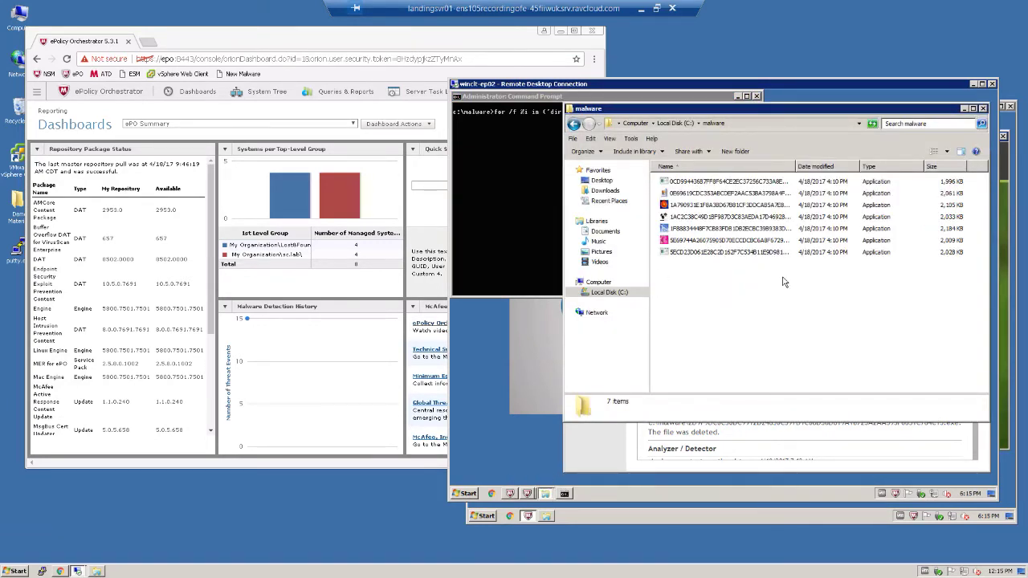
click(964, 109)
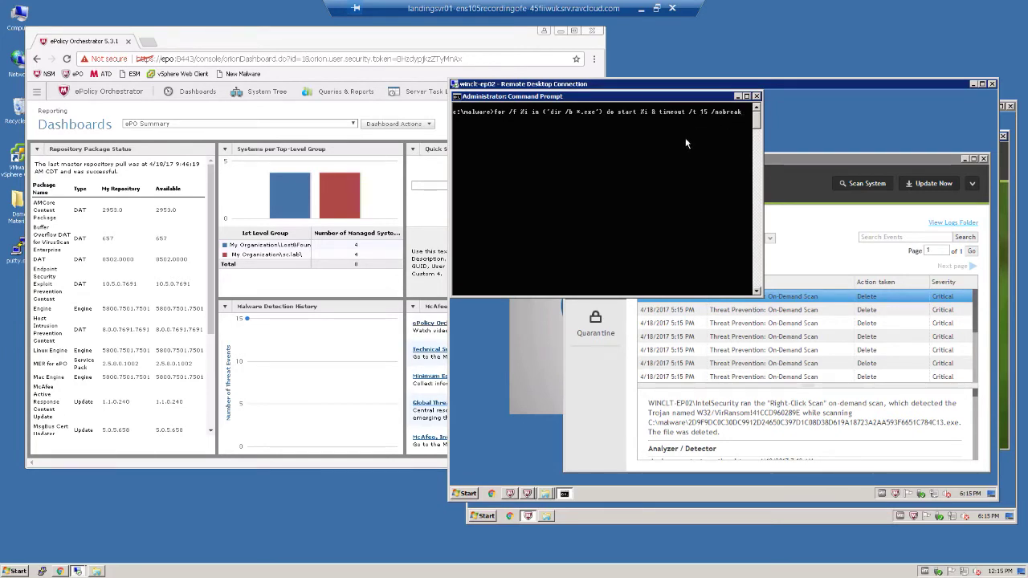
key(Return)
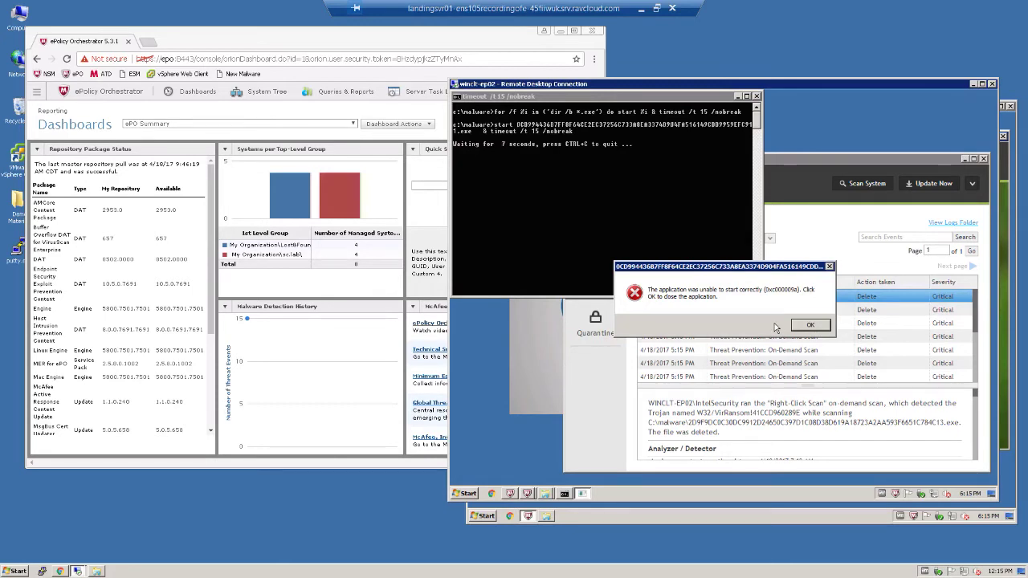
click(811, 325)
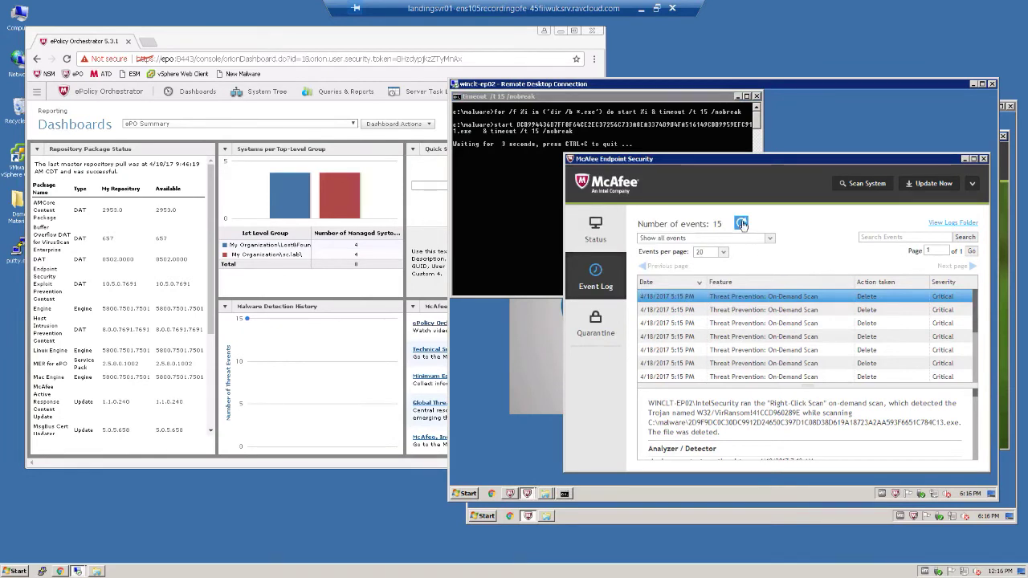
Step: Refresh the Event Log repeatedly to follow Adaptive Threat Protection events while the remaining samples execute
click(742, 224)
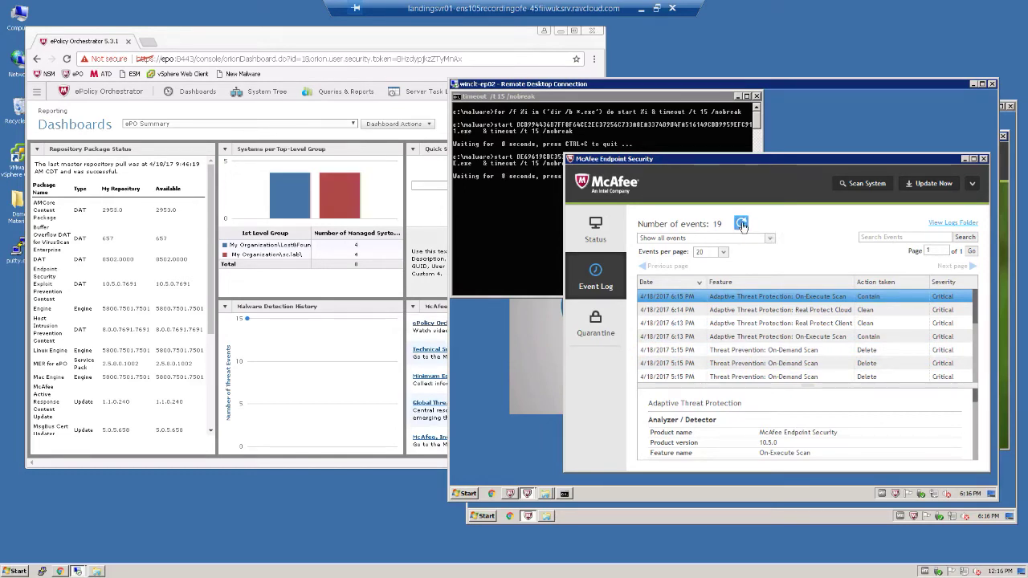
click(743, 225)
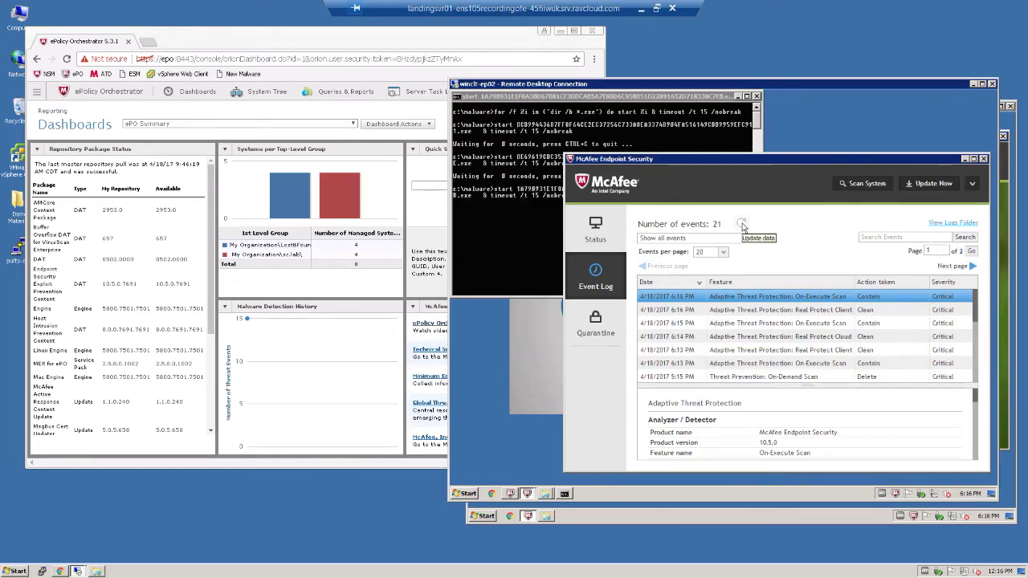
click(743, 227)
click(743, 226)
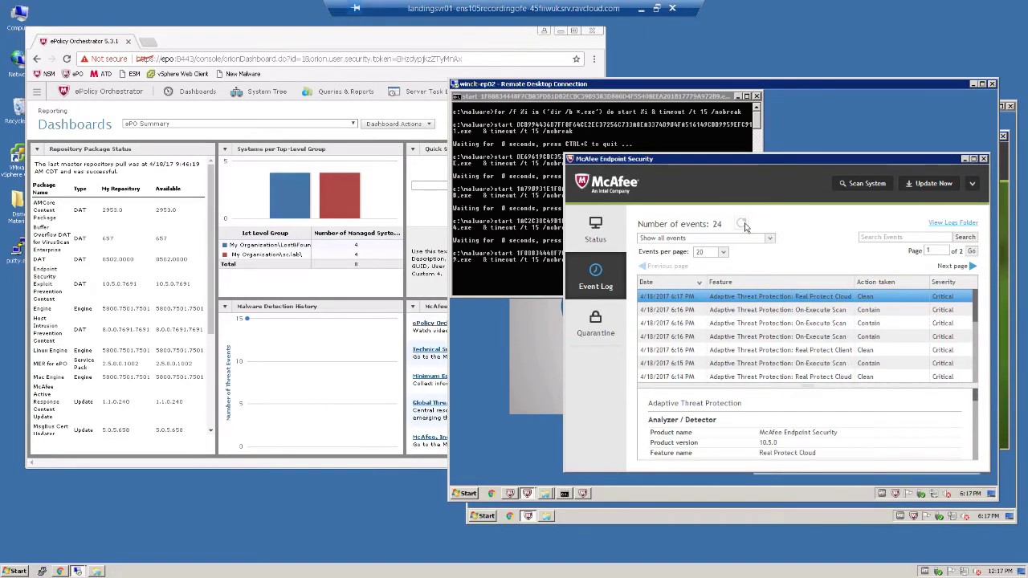
click(744, 227)
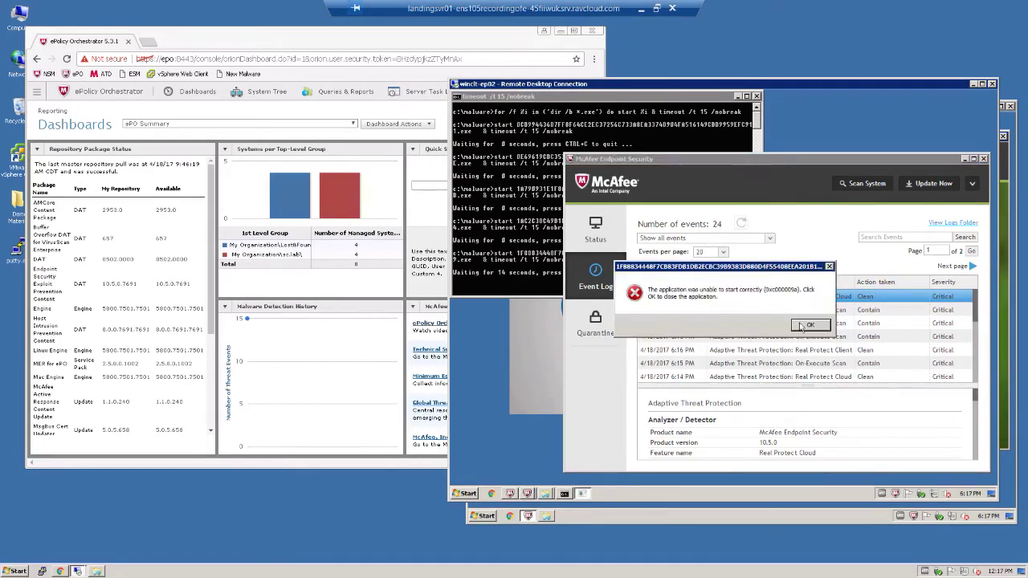
click(743, 227)
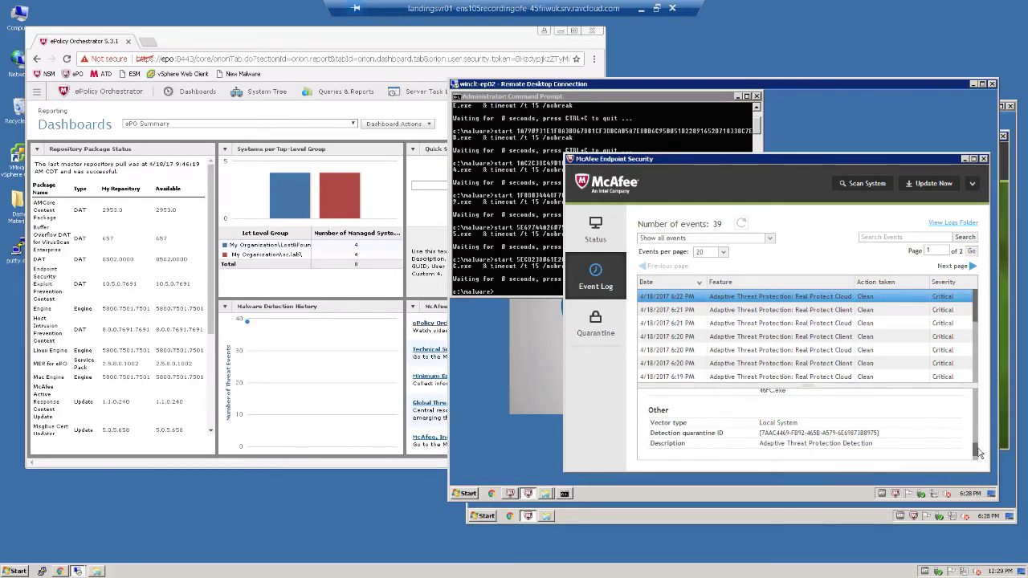
Step: Examine the analyzer, threat, source and target details of the most recent Real Protect Cloud event in the Event Log
scroll(976, 418, up, 2)
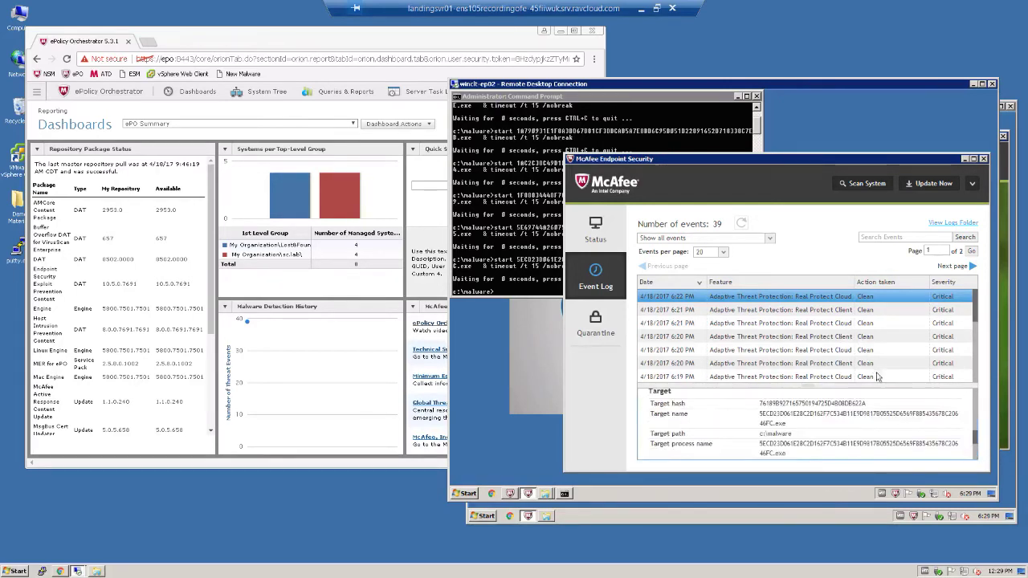
scroll(973, 411, up, 2)
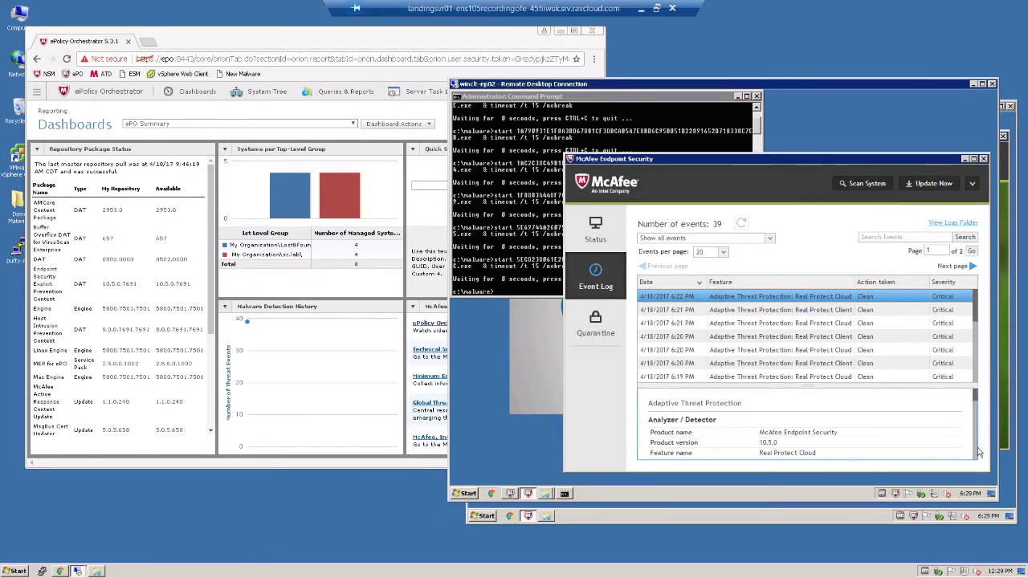
scroll(978, 453, down, 2)
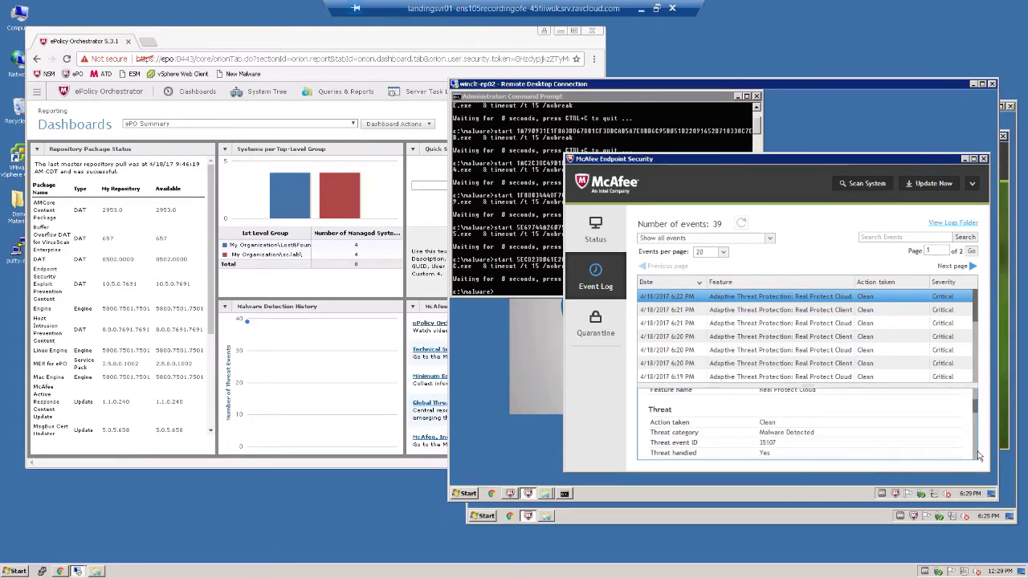
scroll(979, 455, down, 3)
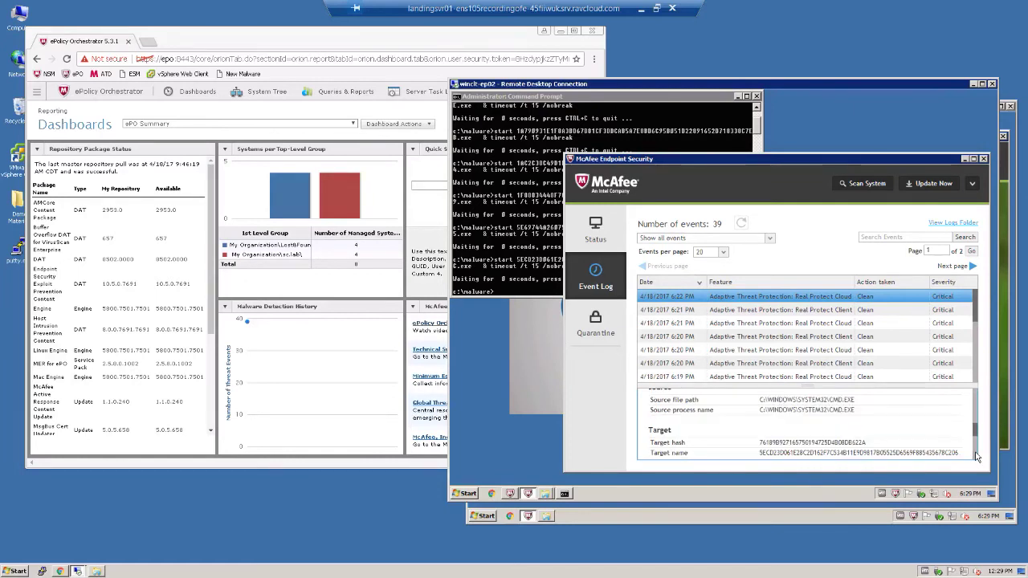
scroll(977, 456, down, 2)
scroll(978, 456, down, 2)
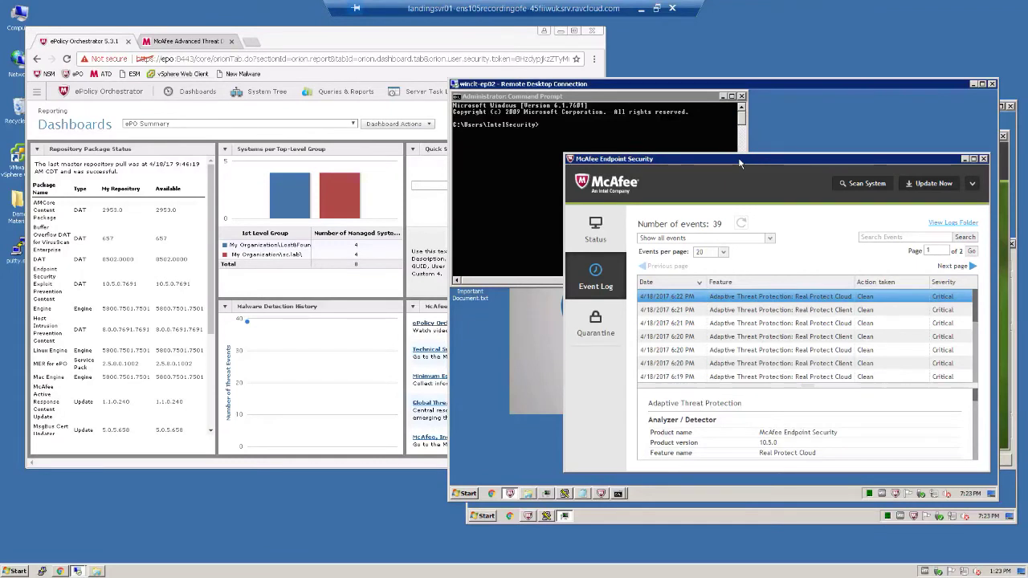
Step: Switch to ePolicy Orchestrator, open the "Endpoint Security: Adaptive Threat Protection Events" dashboard and review its Real Protect detection chart
click(93, 41)
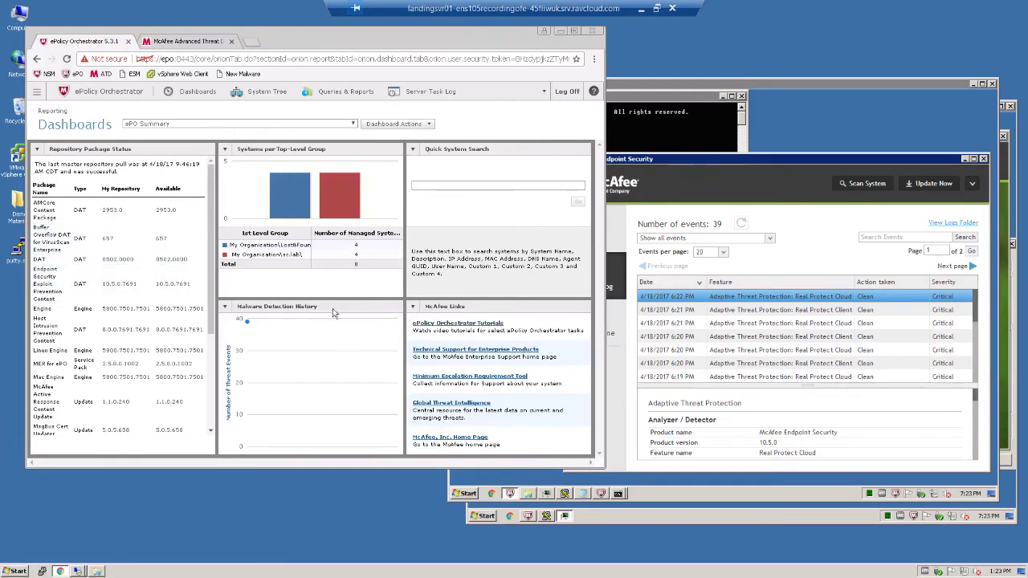
click(354, 124)
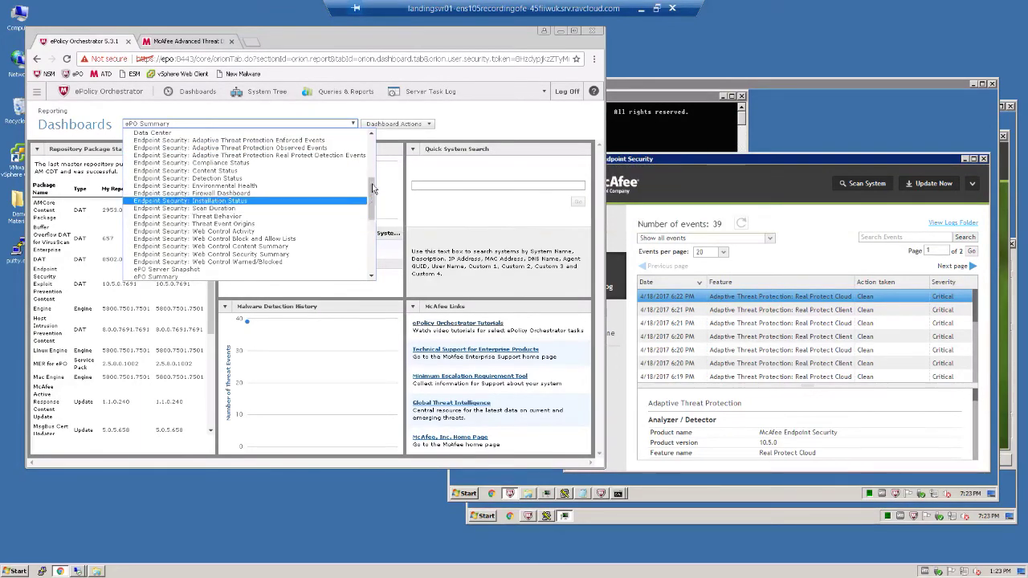
drag(372, 201, 379, 146)
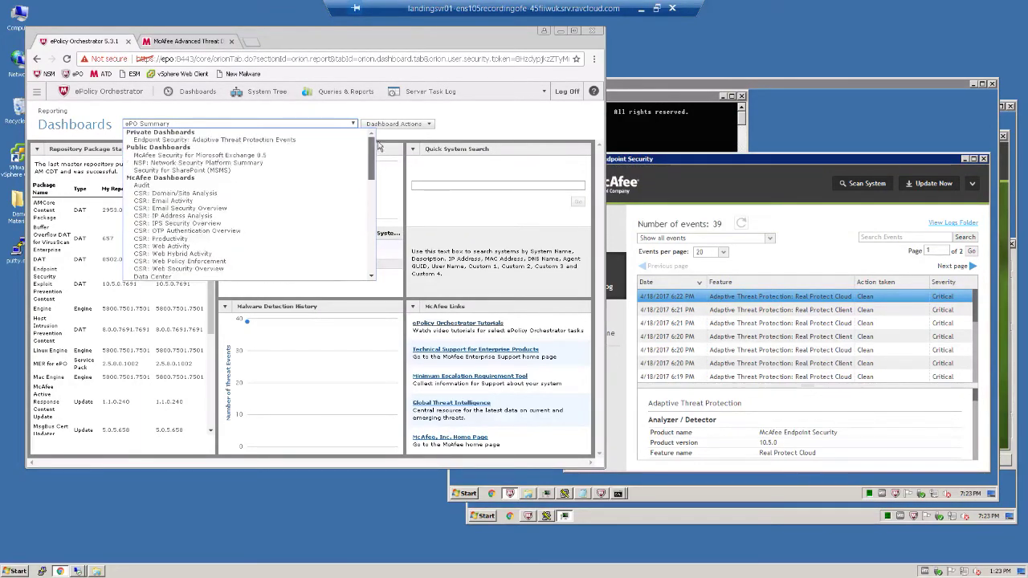
click(248, 141)
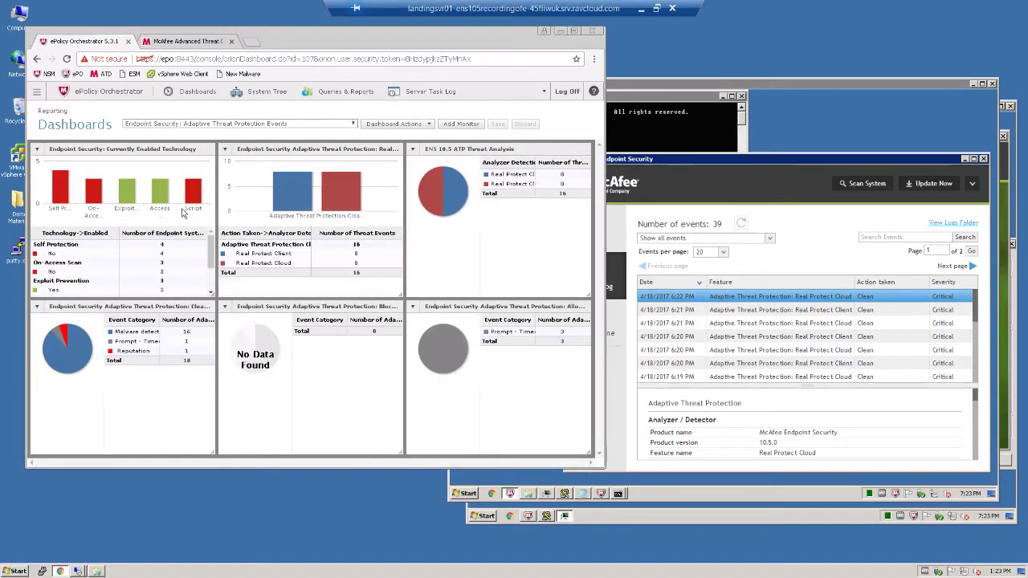
mouse_move(94, 201)
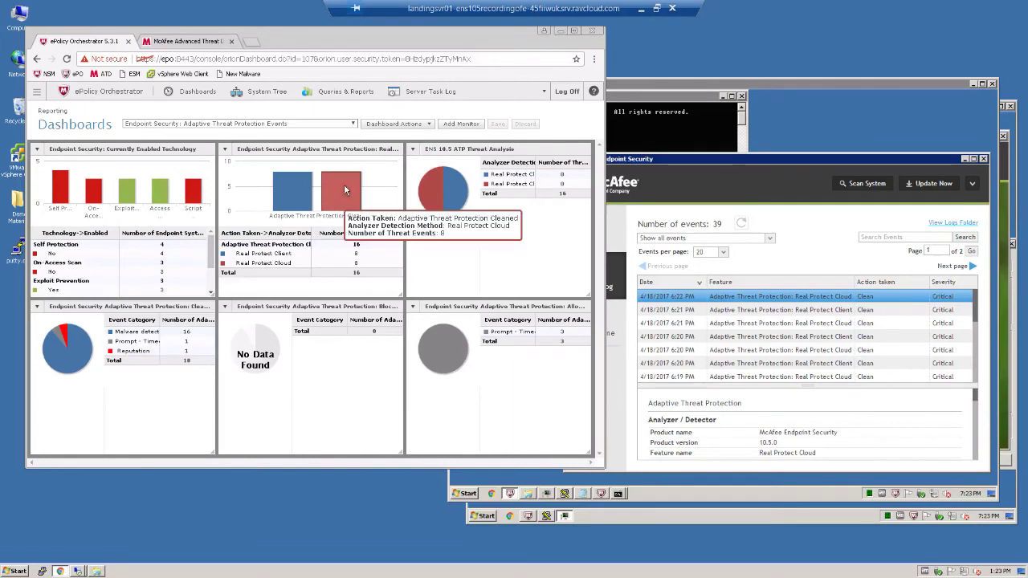
mouse_move(298, 195)
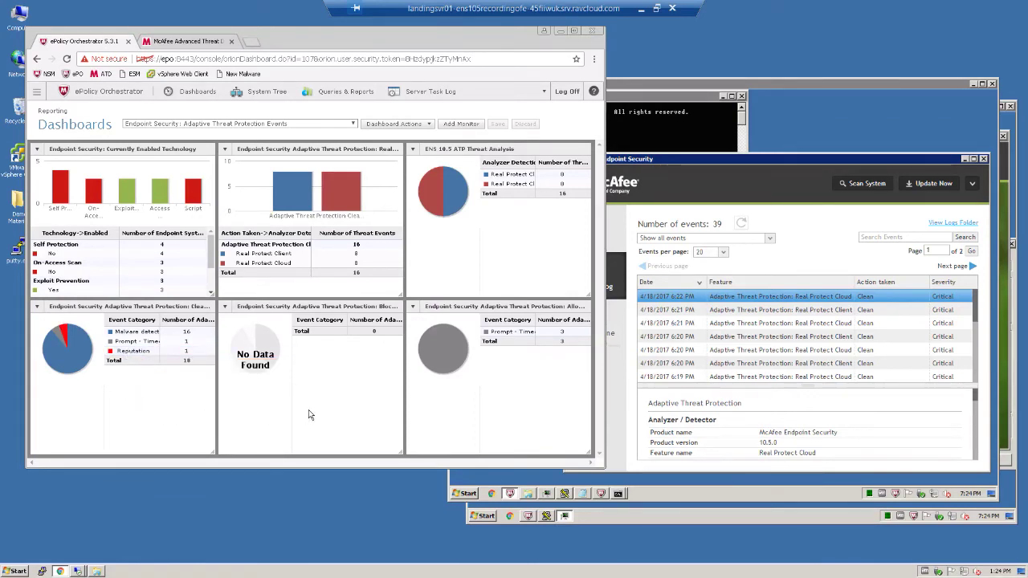
Step: Open the Threat Event Log with the preset period set to Last 7 days and review its entries down to the oldest
click(36, 94)
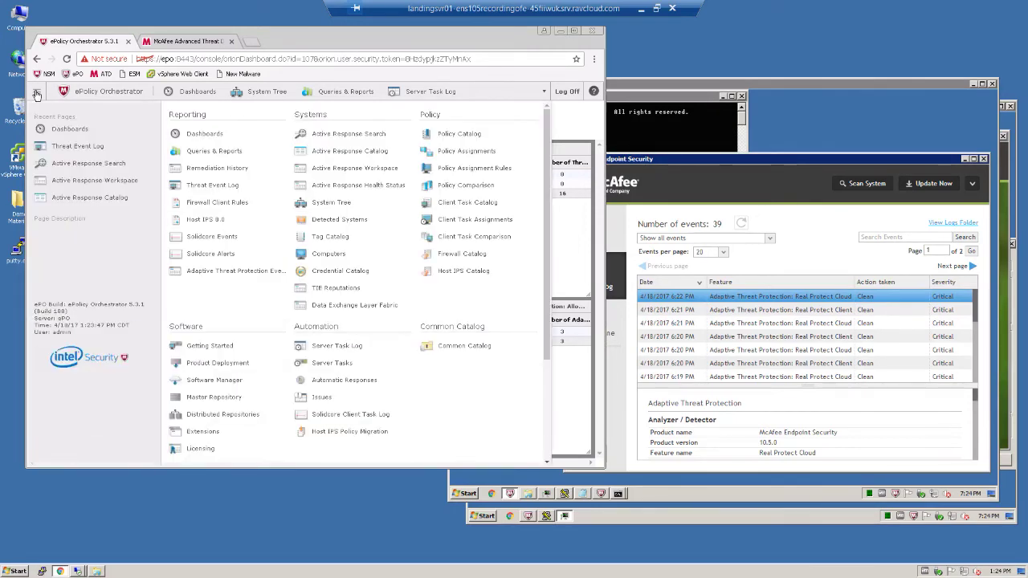
click(66, 152)
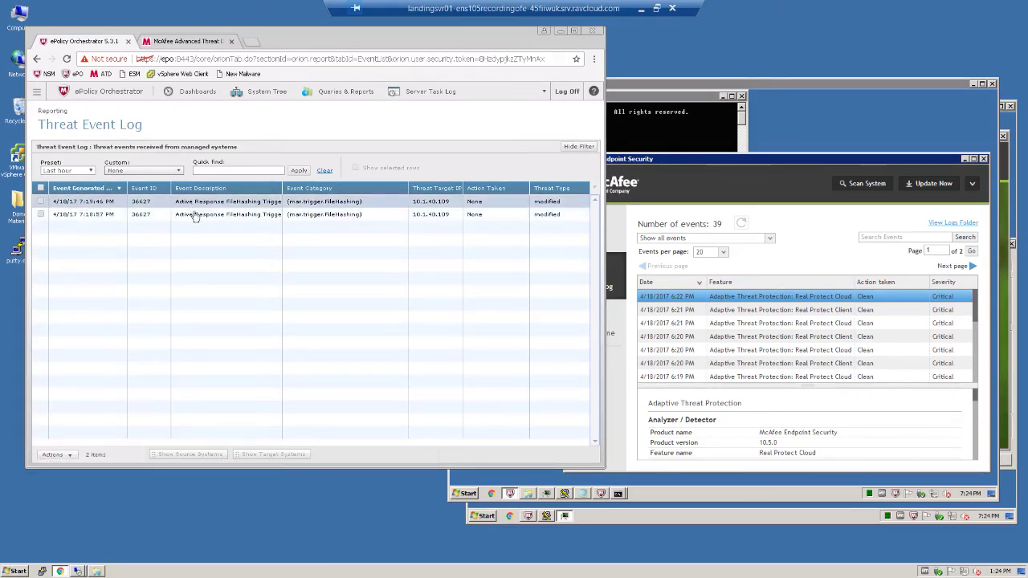
click(90, 170)
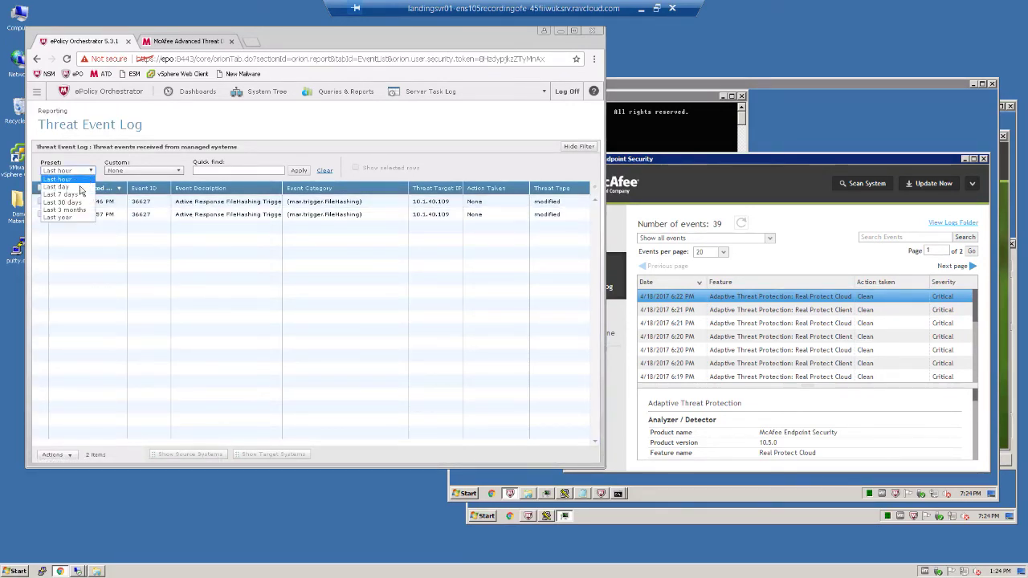
click(76, 195)
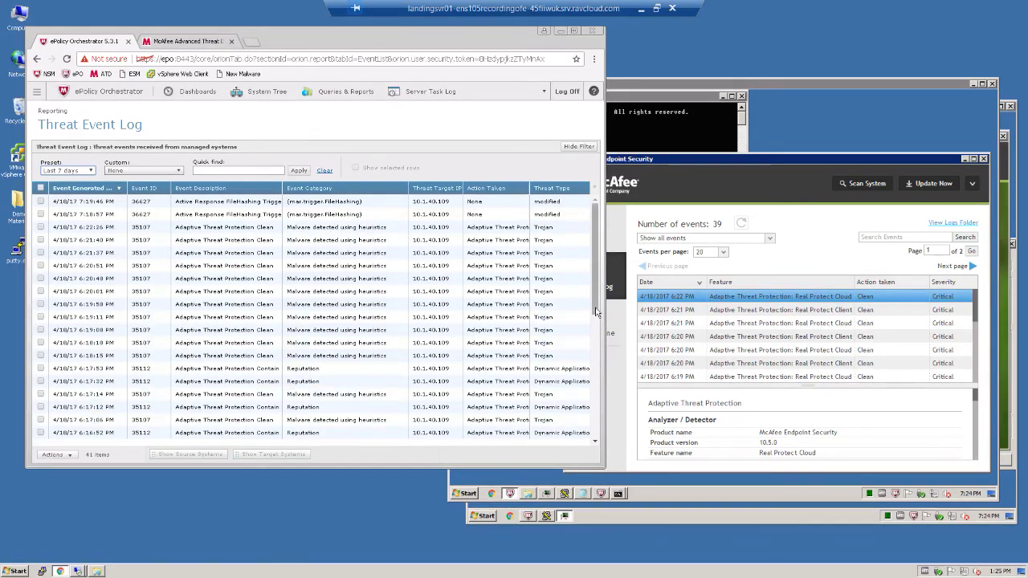
scroll(603, 340, down, 2)
scroll(602, 341, down, 1)
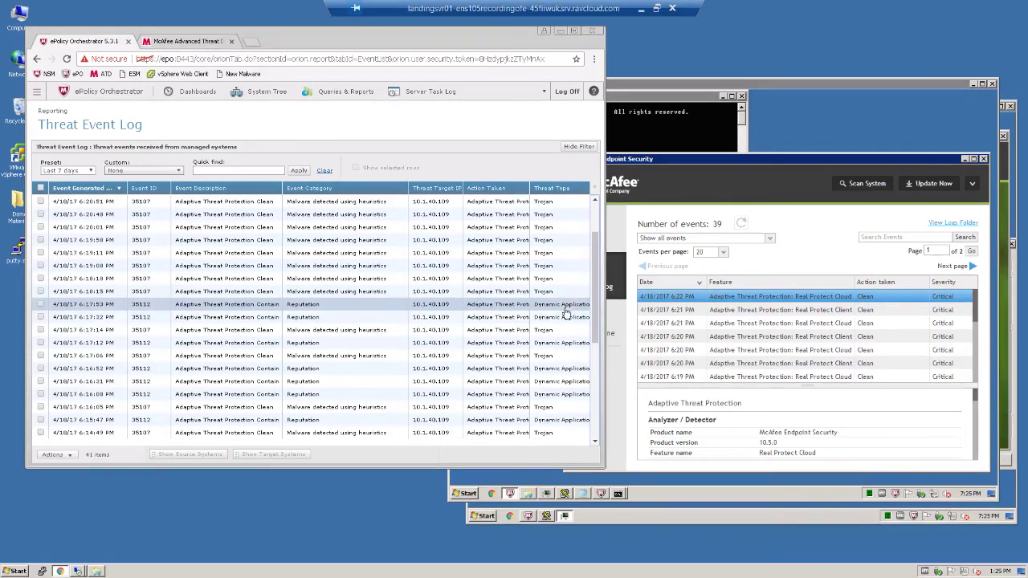
scroll(596, 350, down, 1)
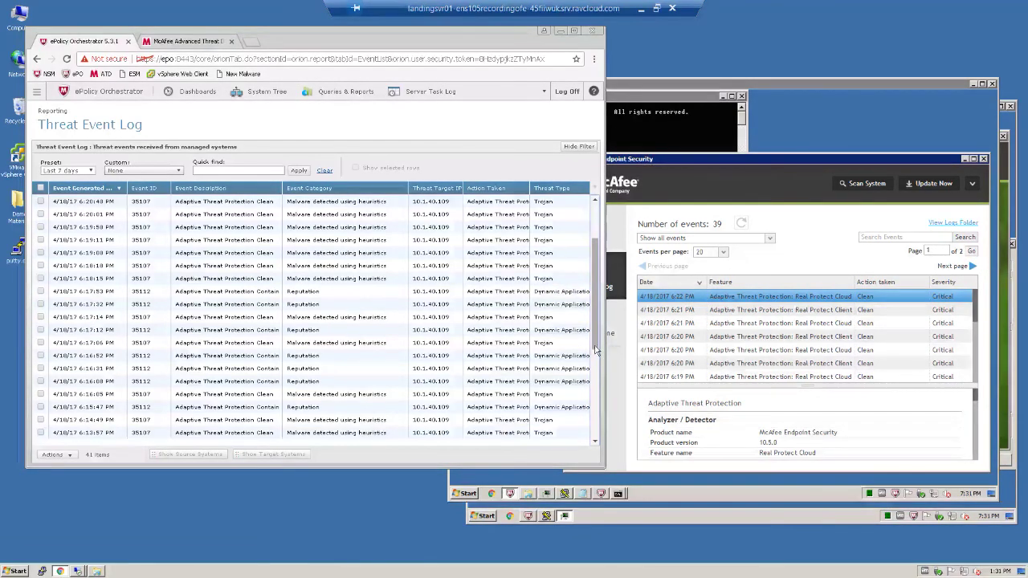
drag(596, 351, 598, 456)
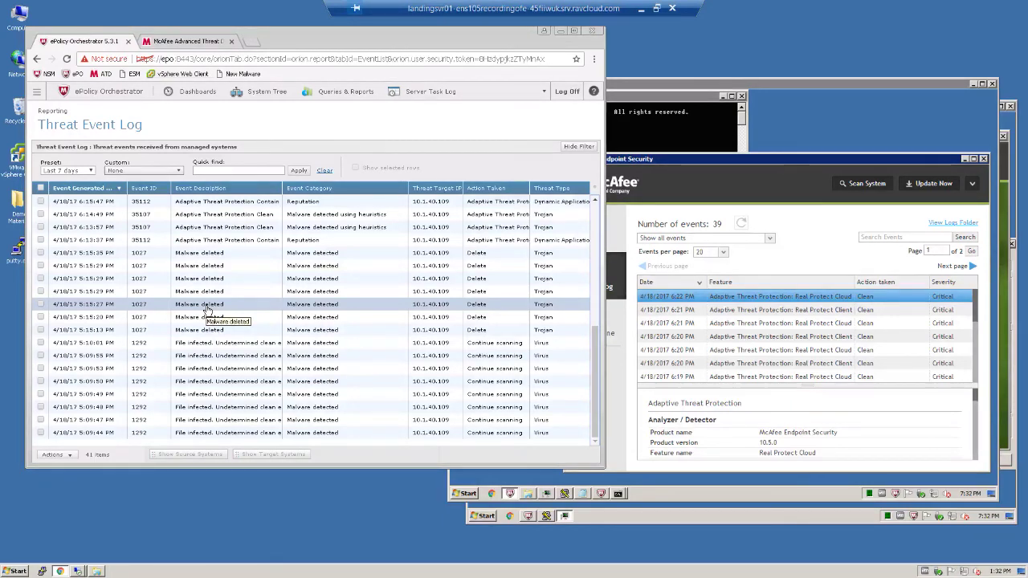
Step: Return from the Threat Event Log to the Dashboards page
click(201, 91)
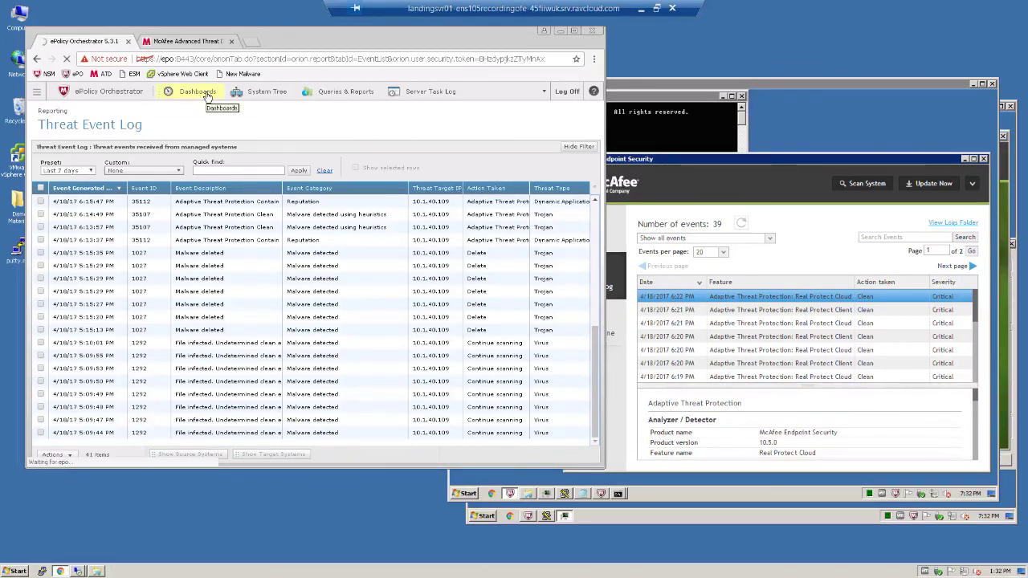